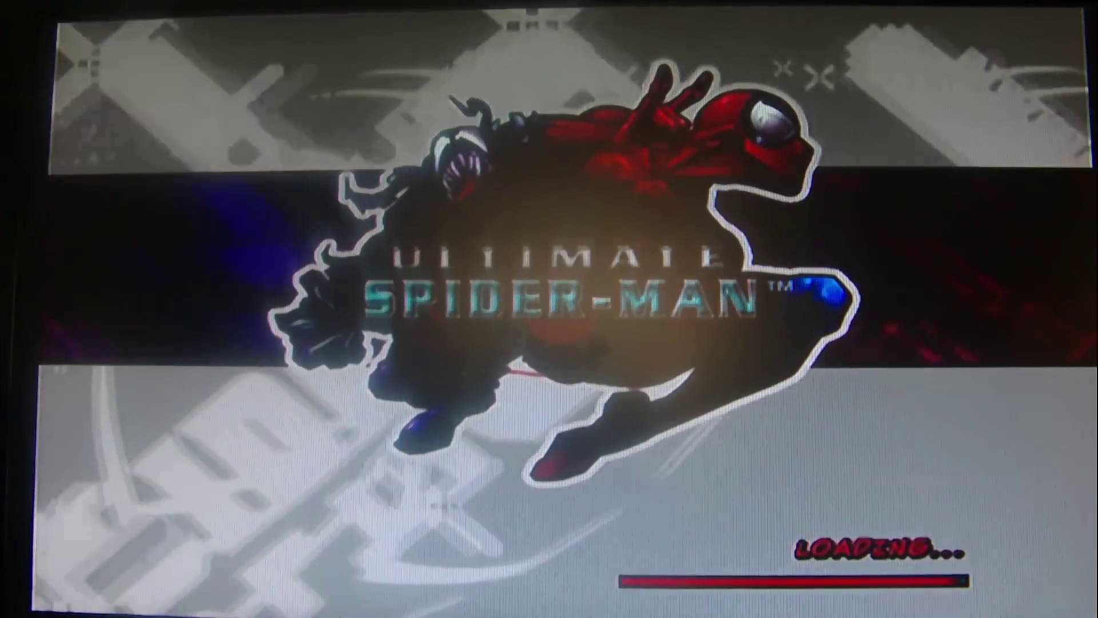
key("Return")
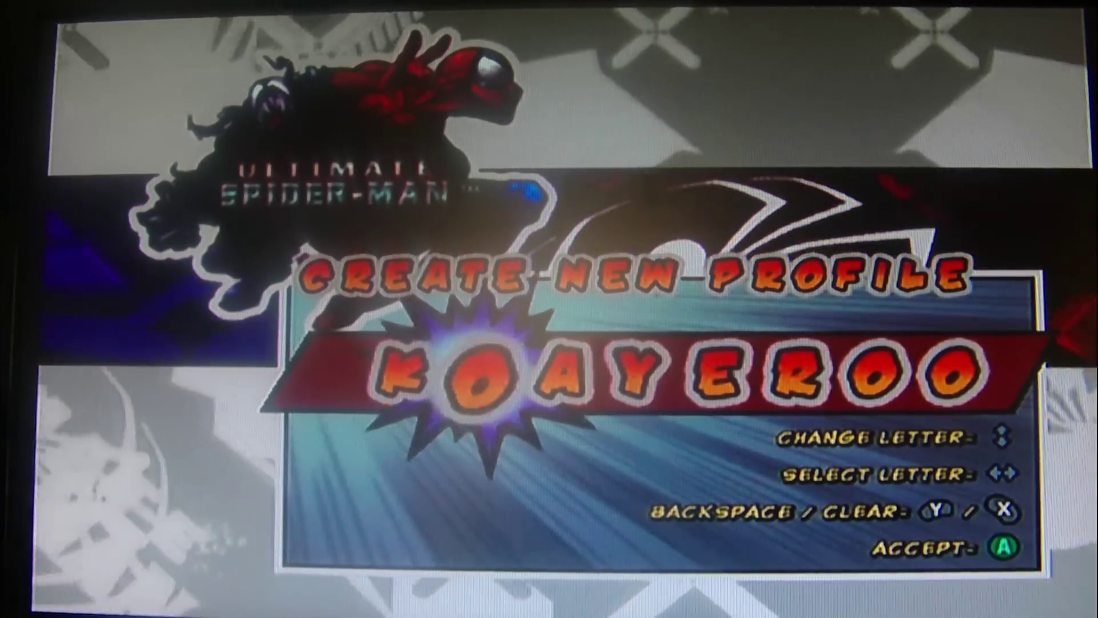
key("Down")
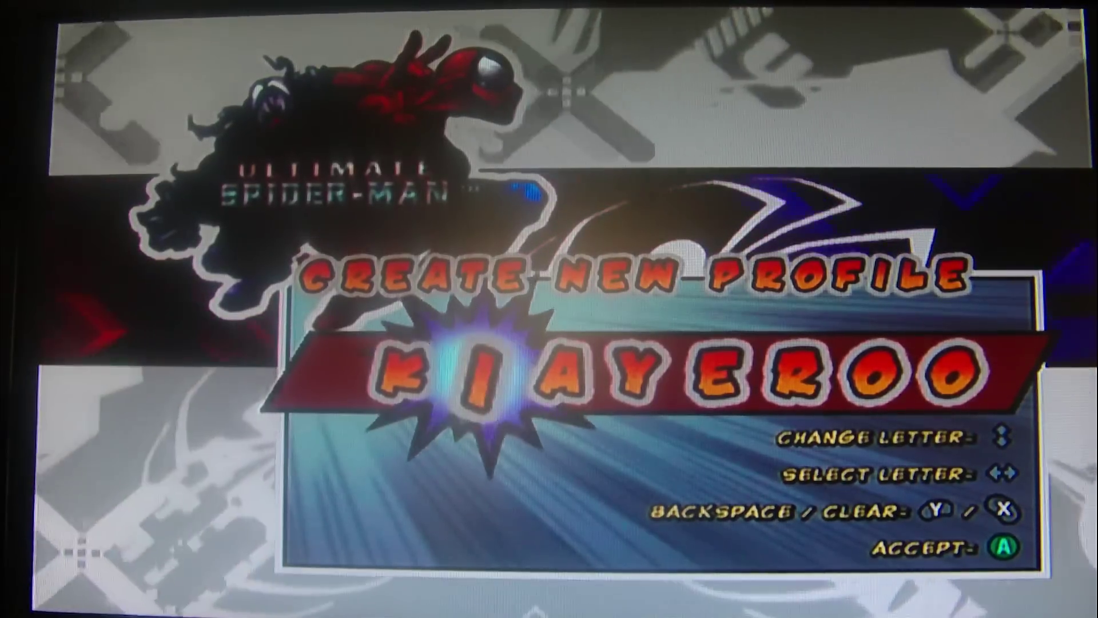
key("Up")
key("Up")
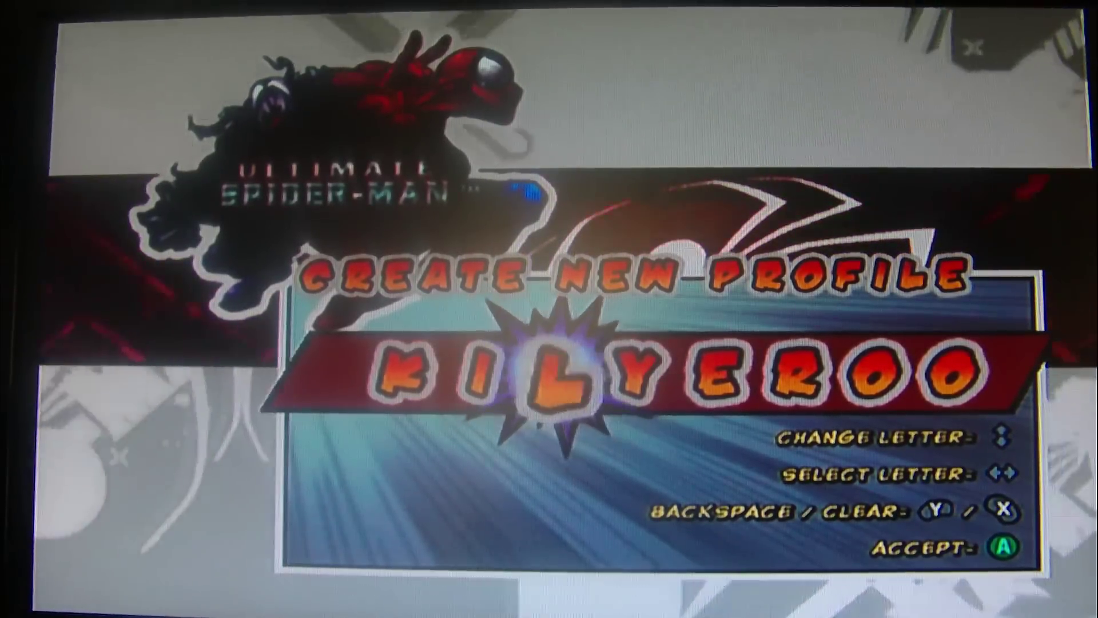
key("Right")
key("Up")
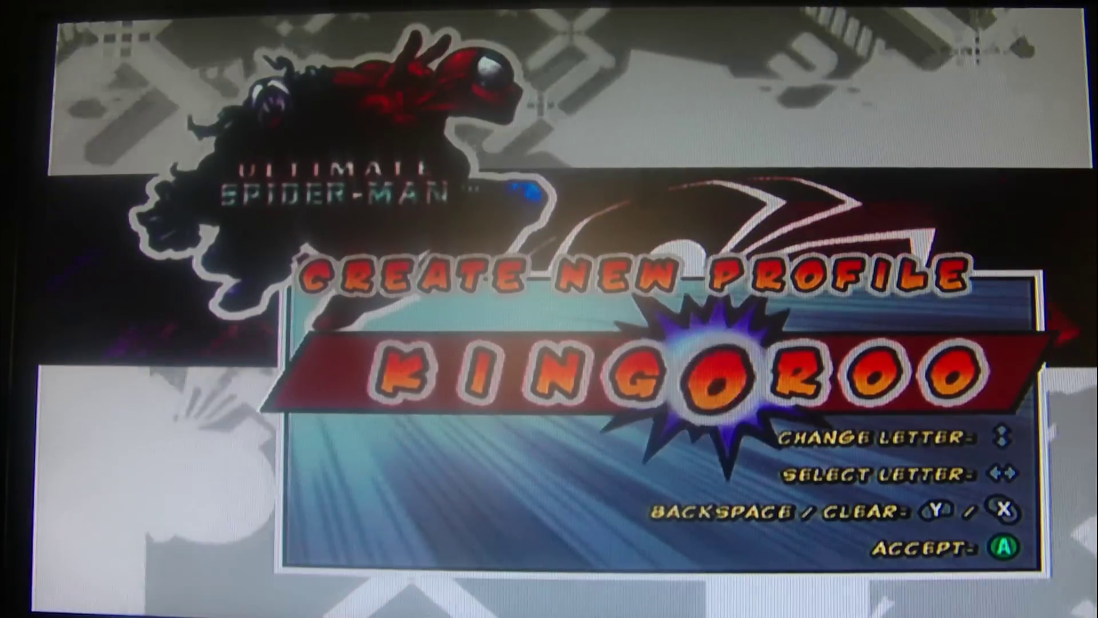
key("Up")
key("Up")
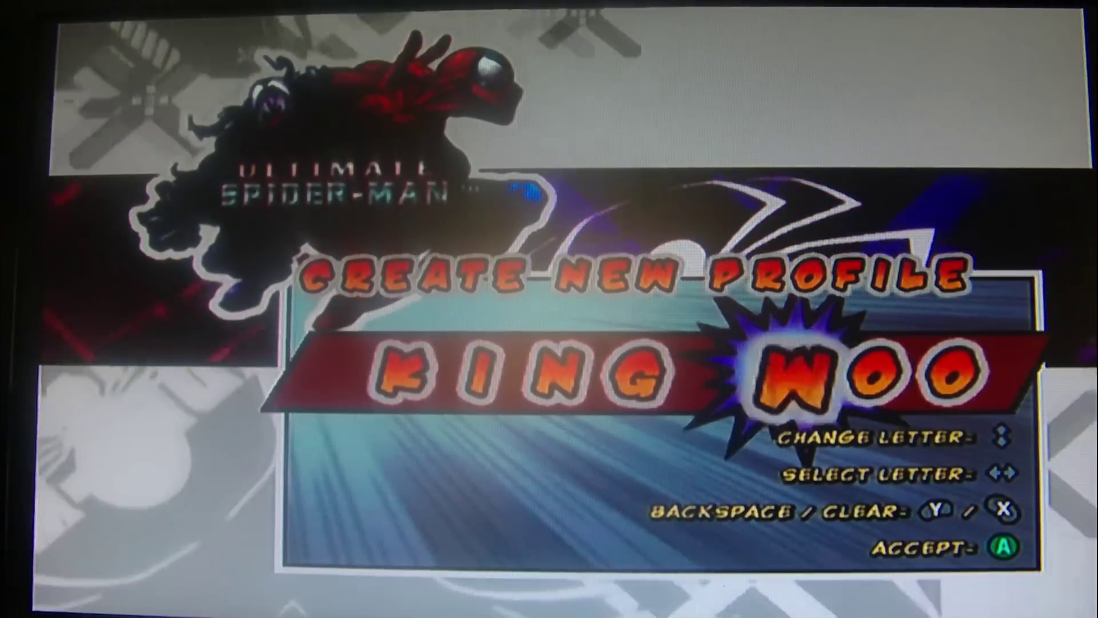
key("Up")
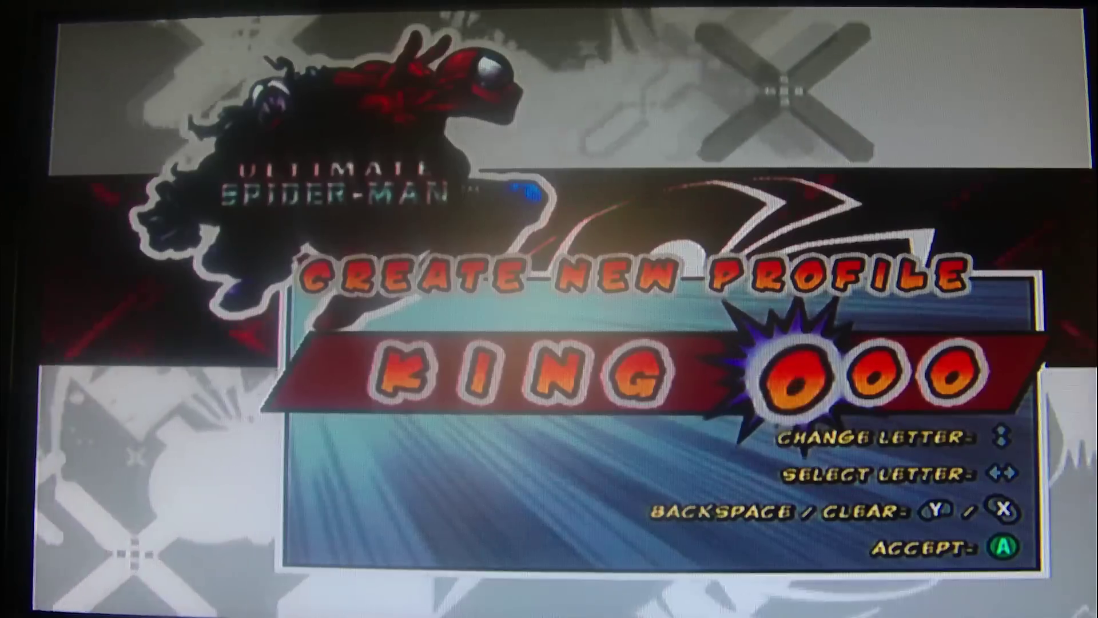
key("Up")
key("Up")
key("Up")
key("Up")
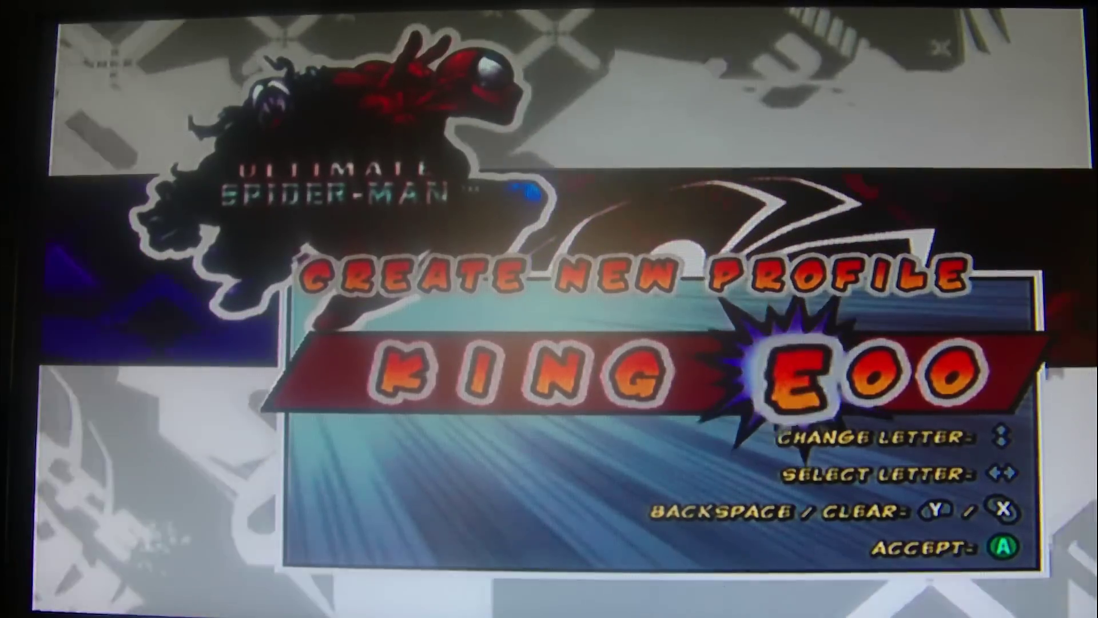
key("Up")
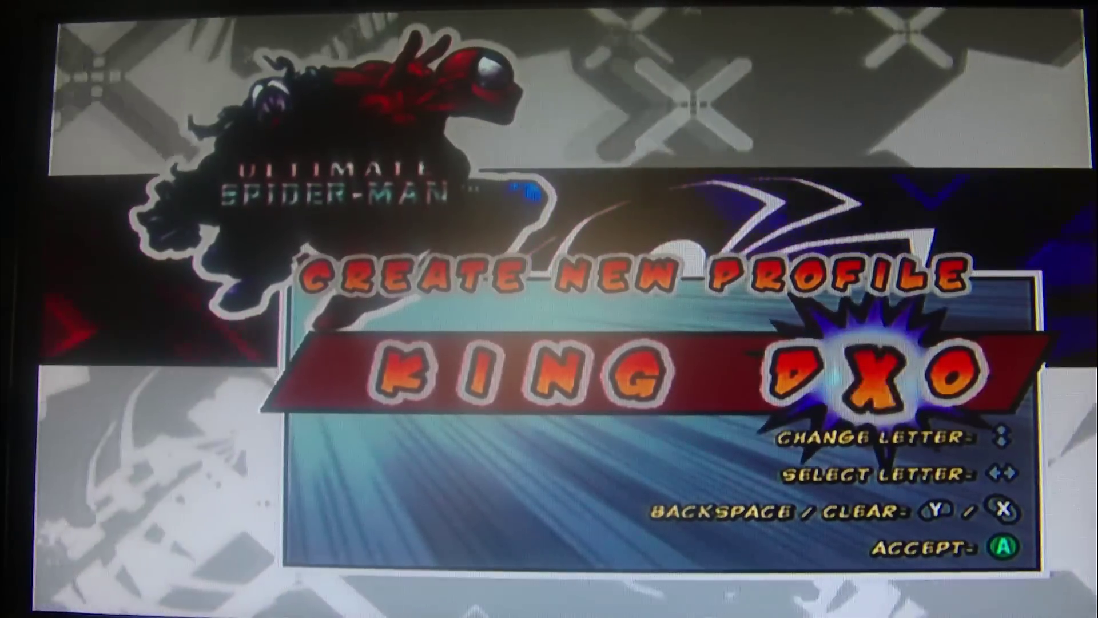
key("Up")
key("Up")
key("Up")
key("Up")
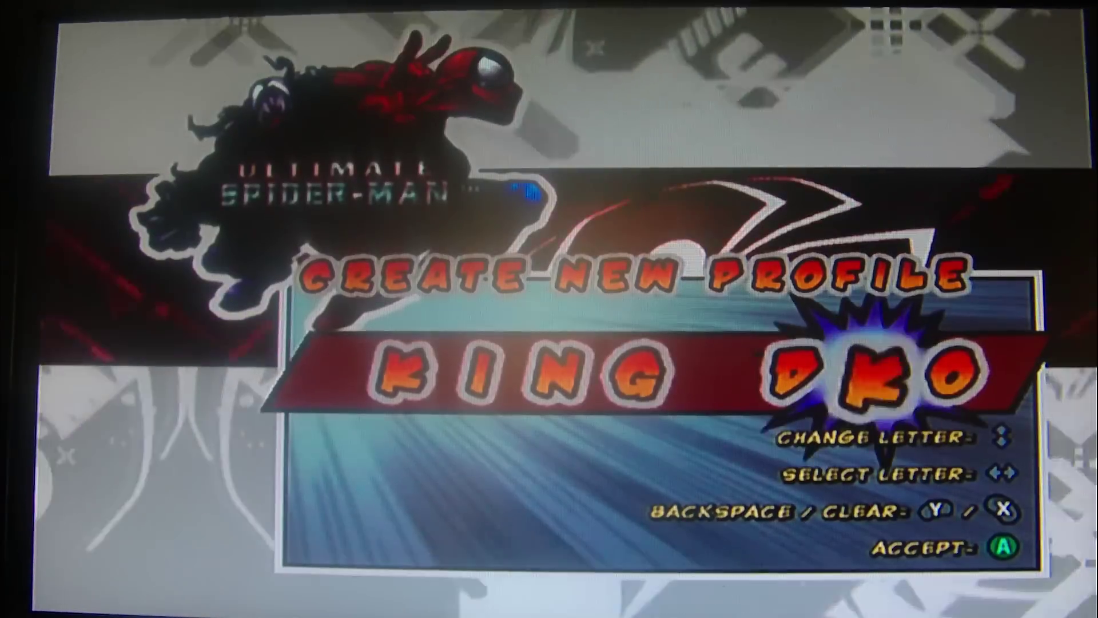
key("Up")
key("Up")
key("Up")
key("Up")
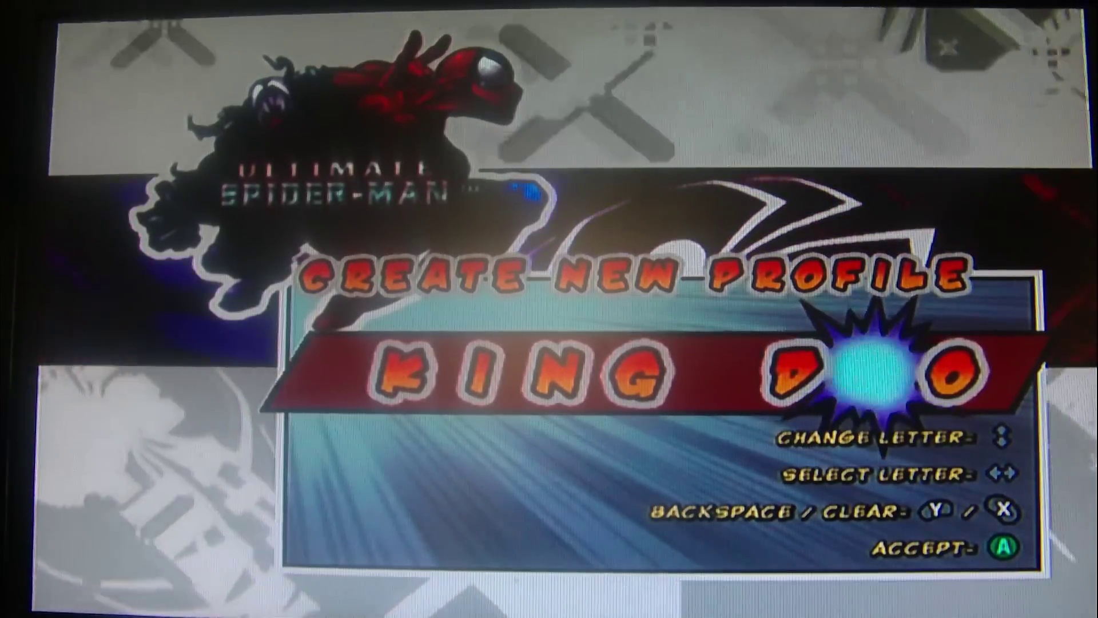
key("Right")
key("Up")
key("Up")
key("Up")
key("Up")
key("Up")
key("Up")
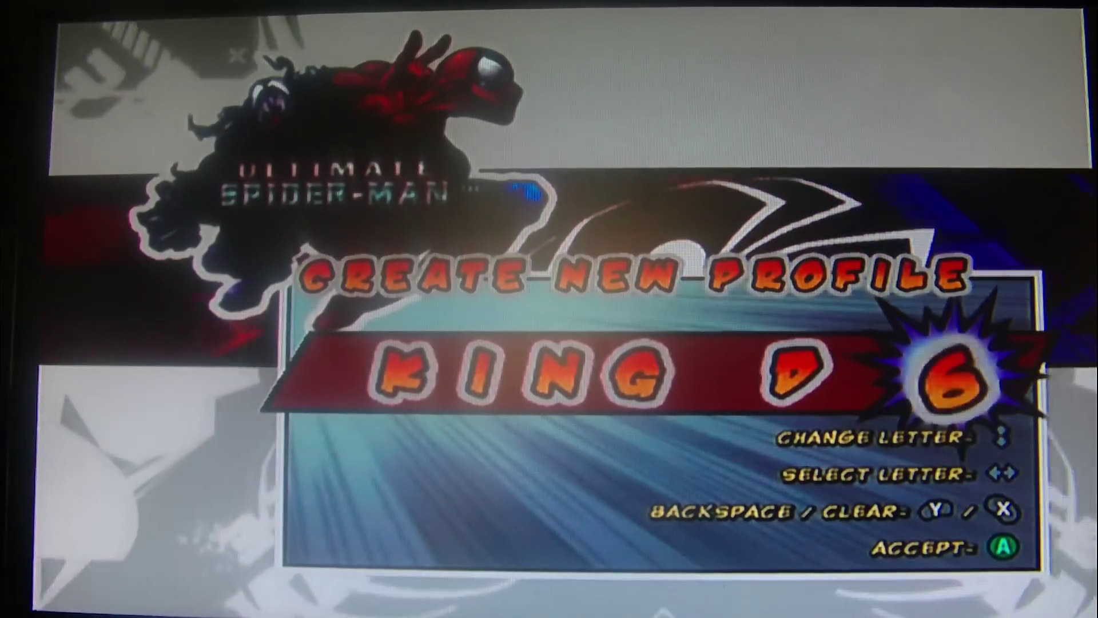
key("Up")
key("Up")
key("Up")
key("Up")
key("Up")
key("Return")
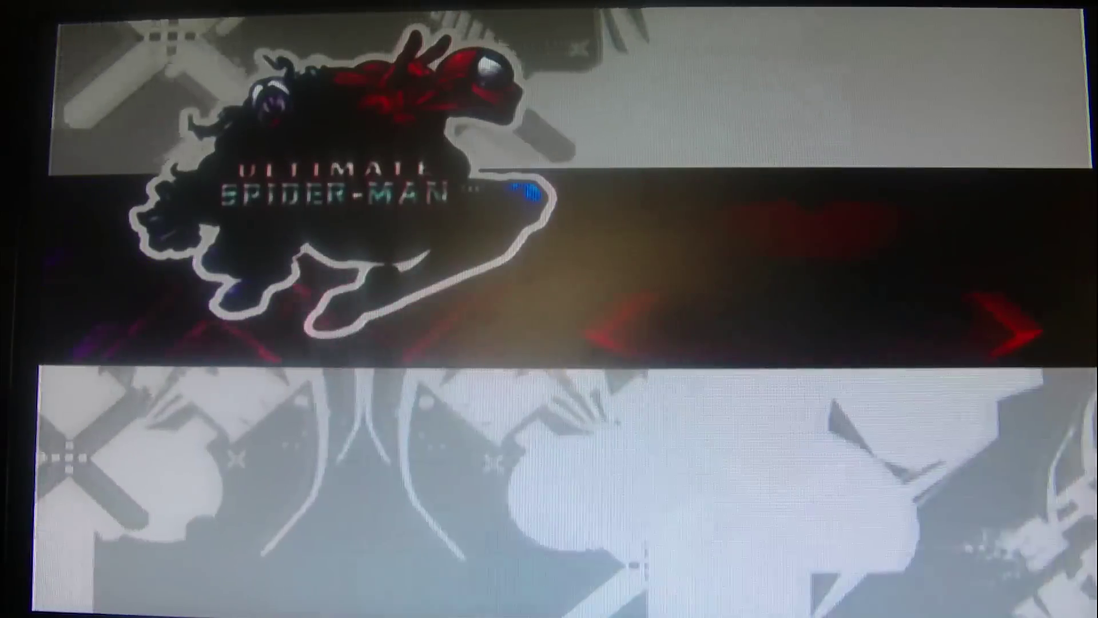